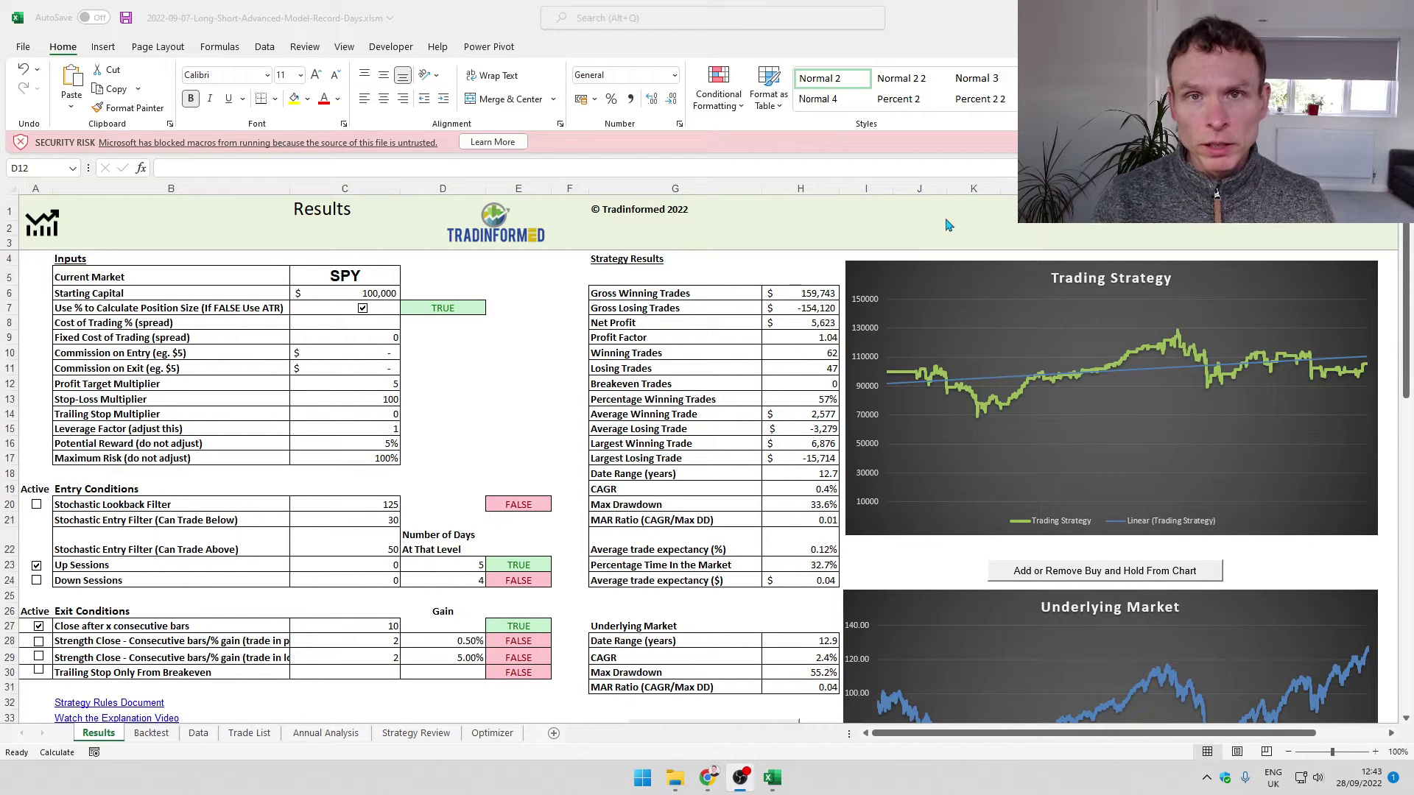
# Close Excel without saving and open the Properties of 2022-09-07-Long-Short-Advanced-Model-Record-Days.xlsm
pyautogui.click(1395, 10)
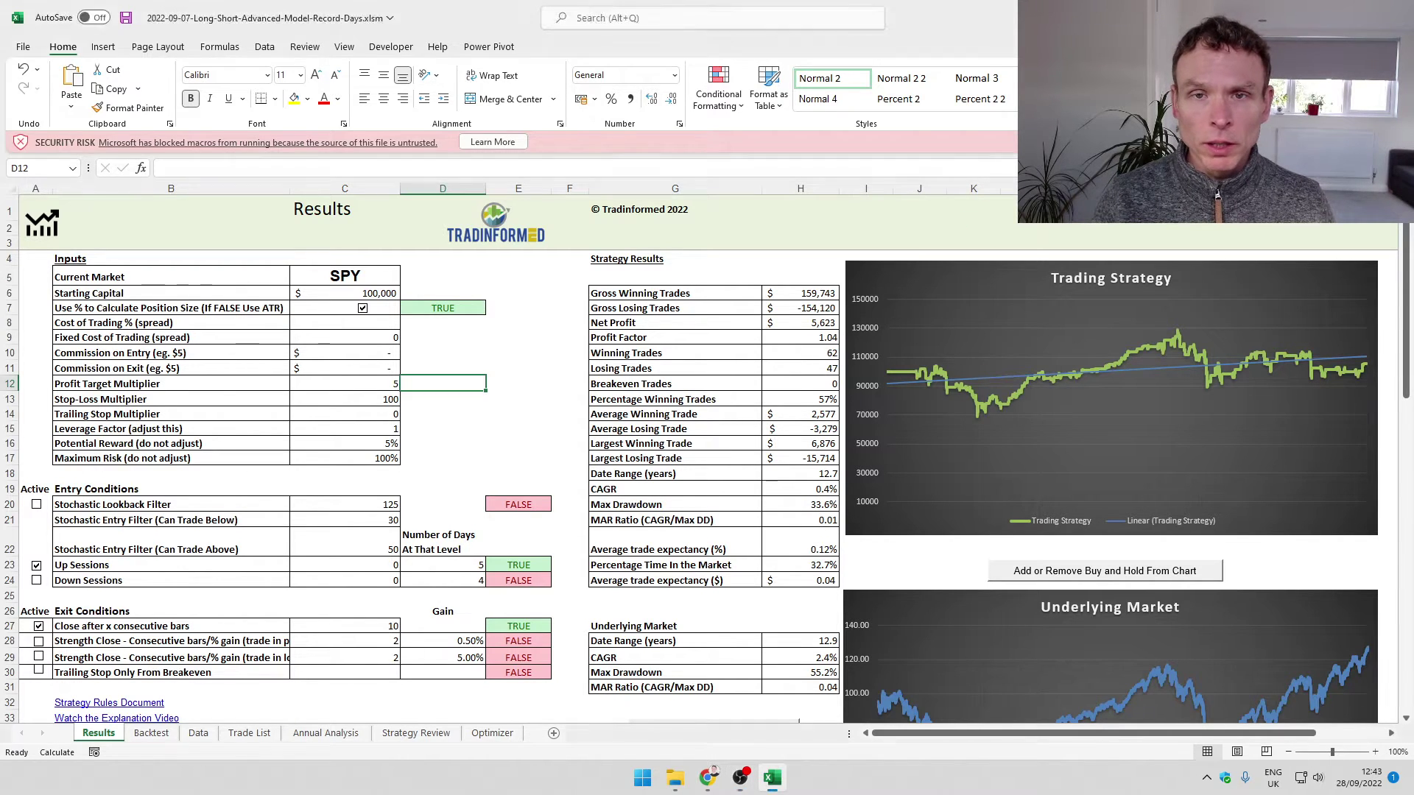
pyautogui.click(705, 405)
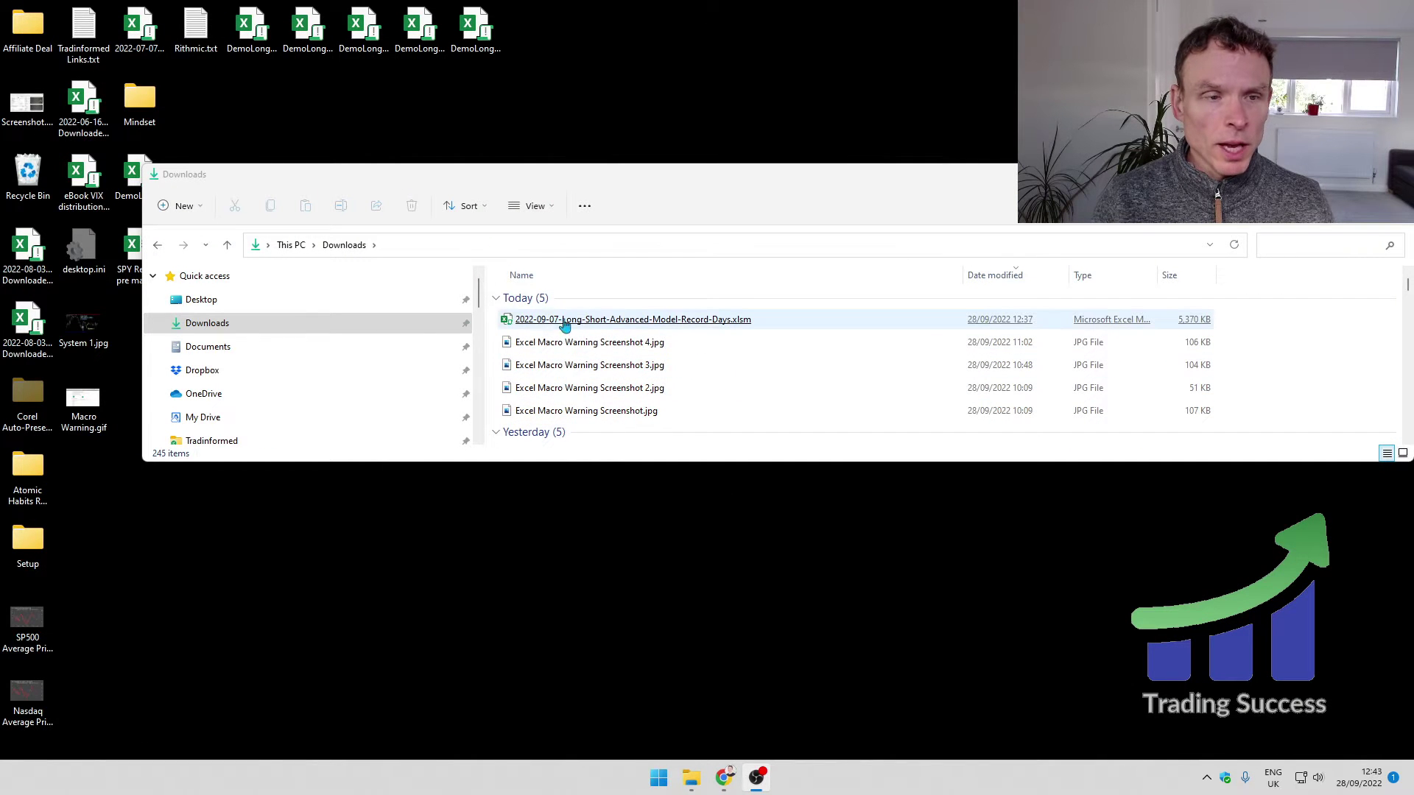
pyautogui.rightClick(663, 326)
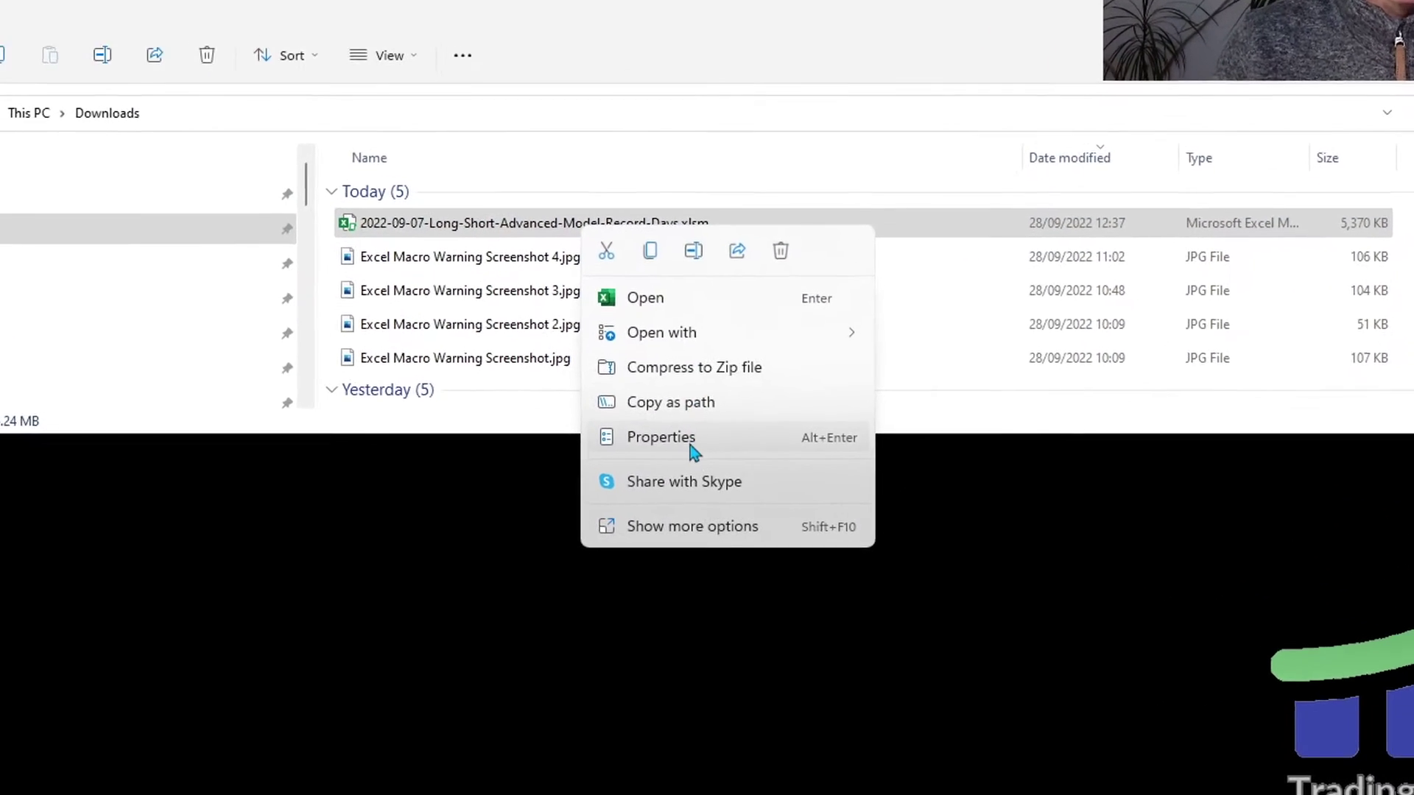
pyautogui.click(691, 442)
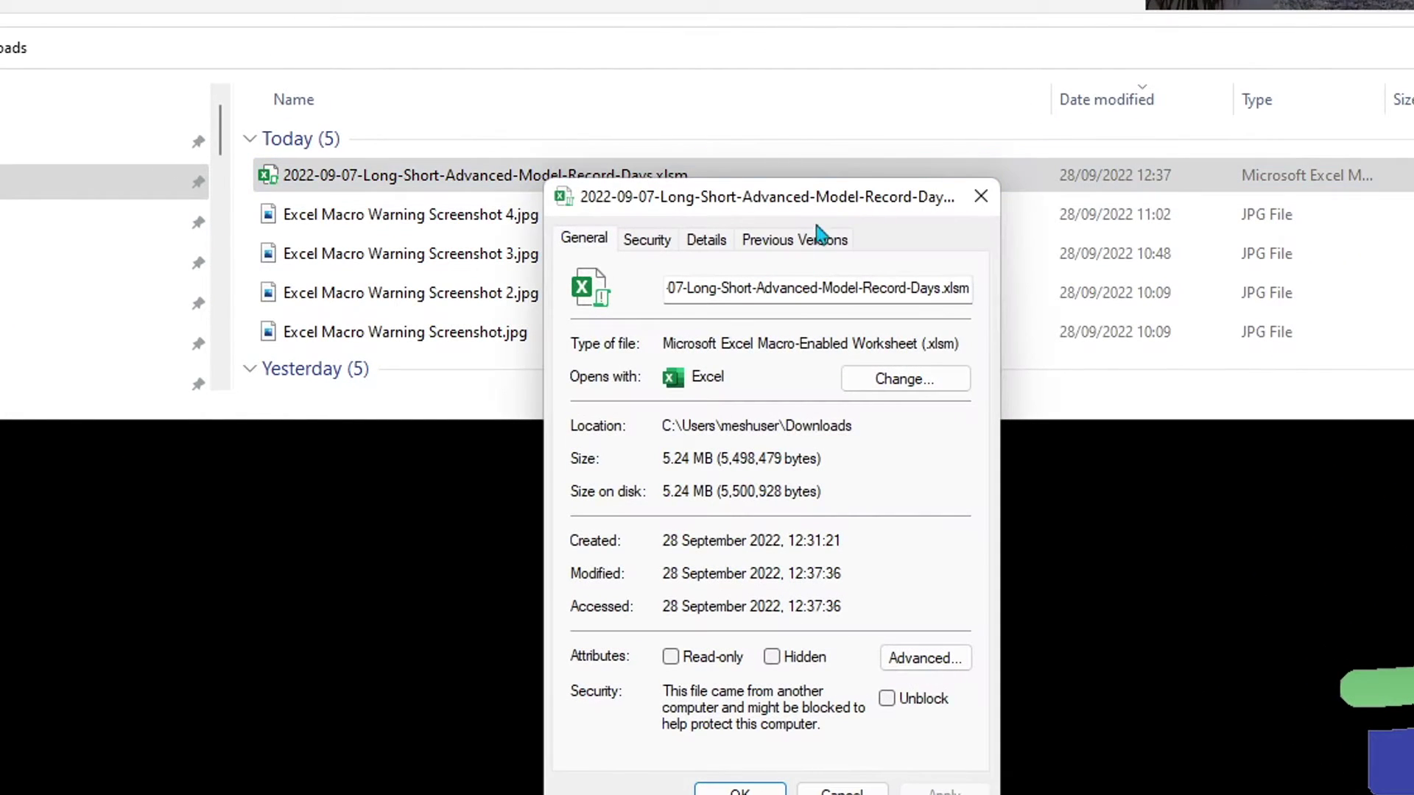
pyautogui.moveTo(820, 209); pyautogui.dragTo(771, 58)
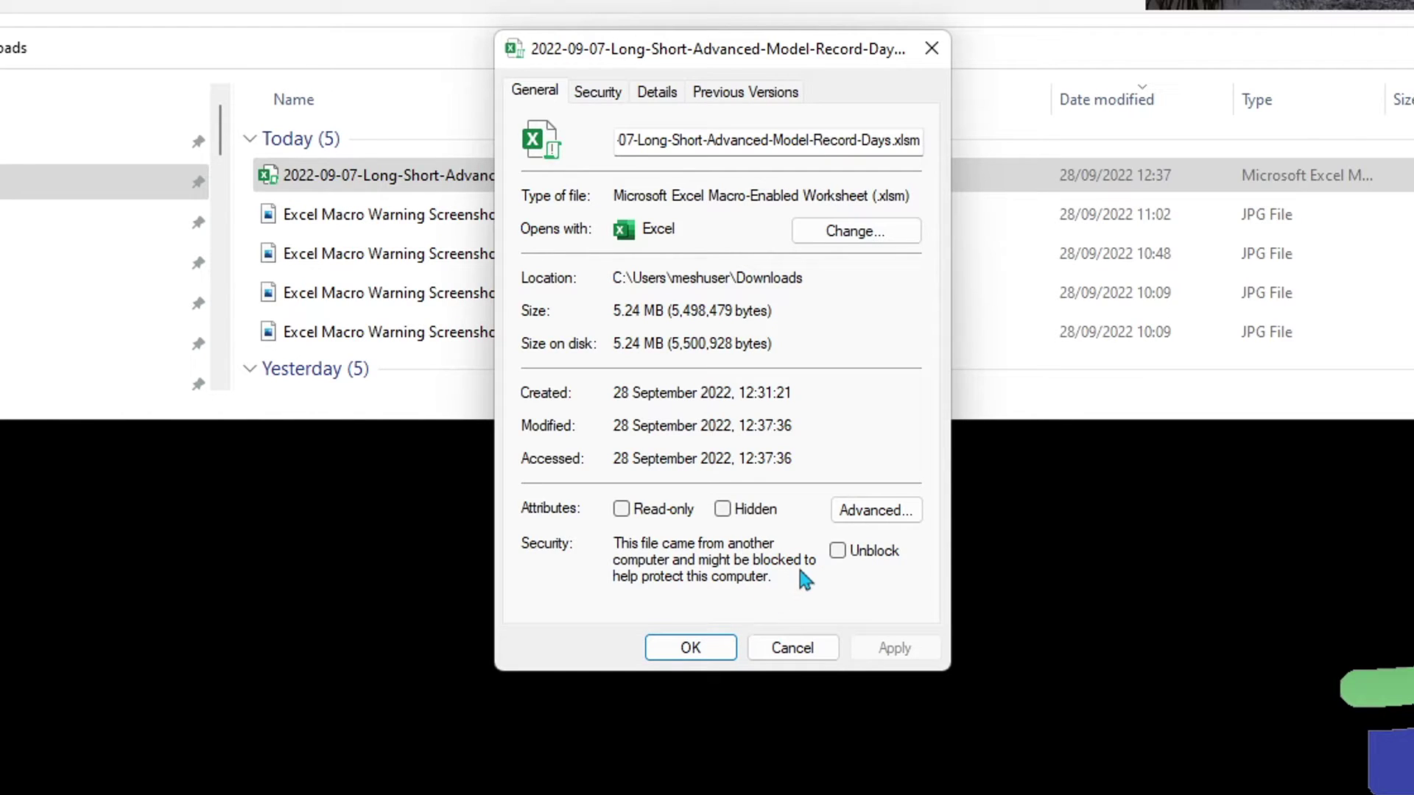
# Unblock the workbook in its properties, then reselect it in Downloads
pyautogui.click(837, 553)
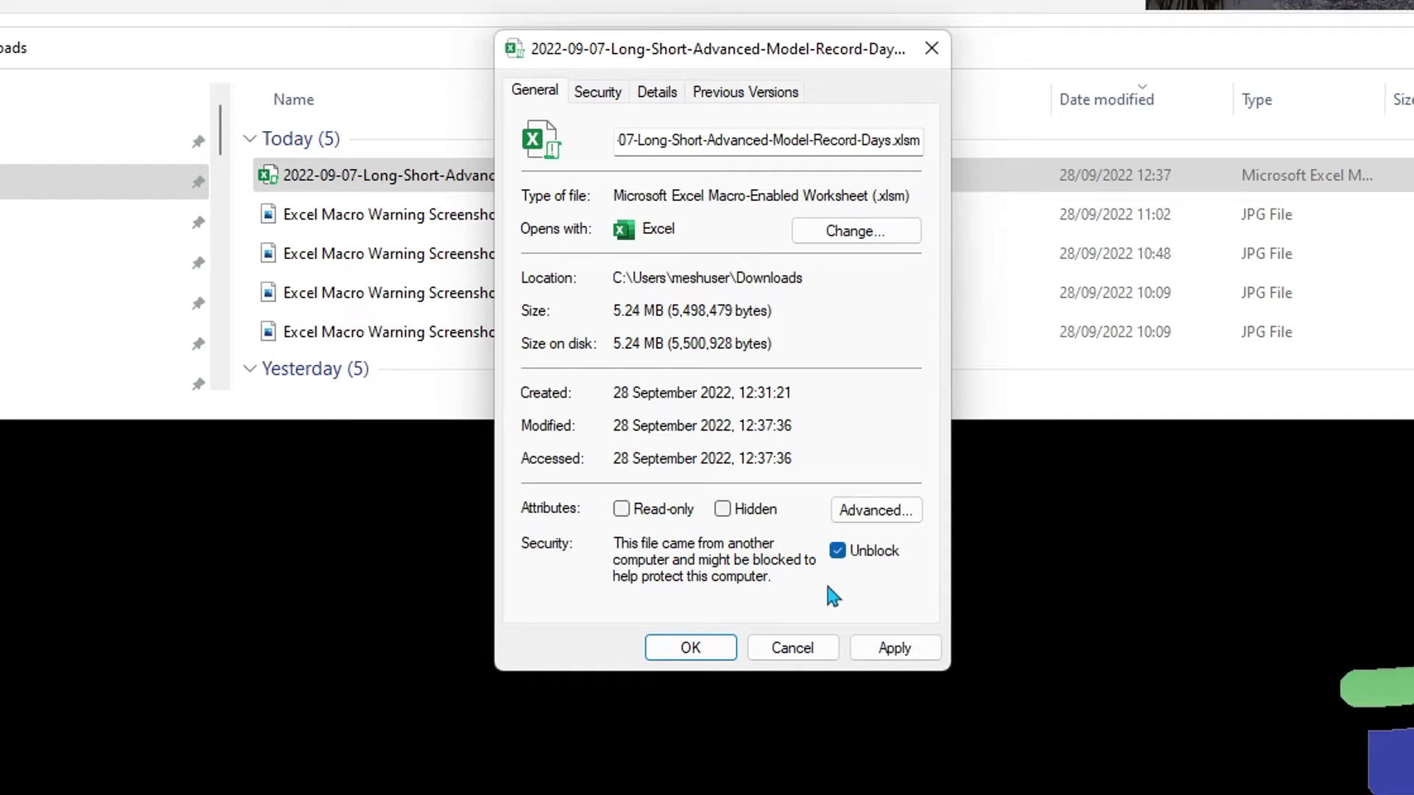
pyautogui.click(895, 648)
pyautogui.click(894, 648)
pyautogui.click(691, 648)
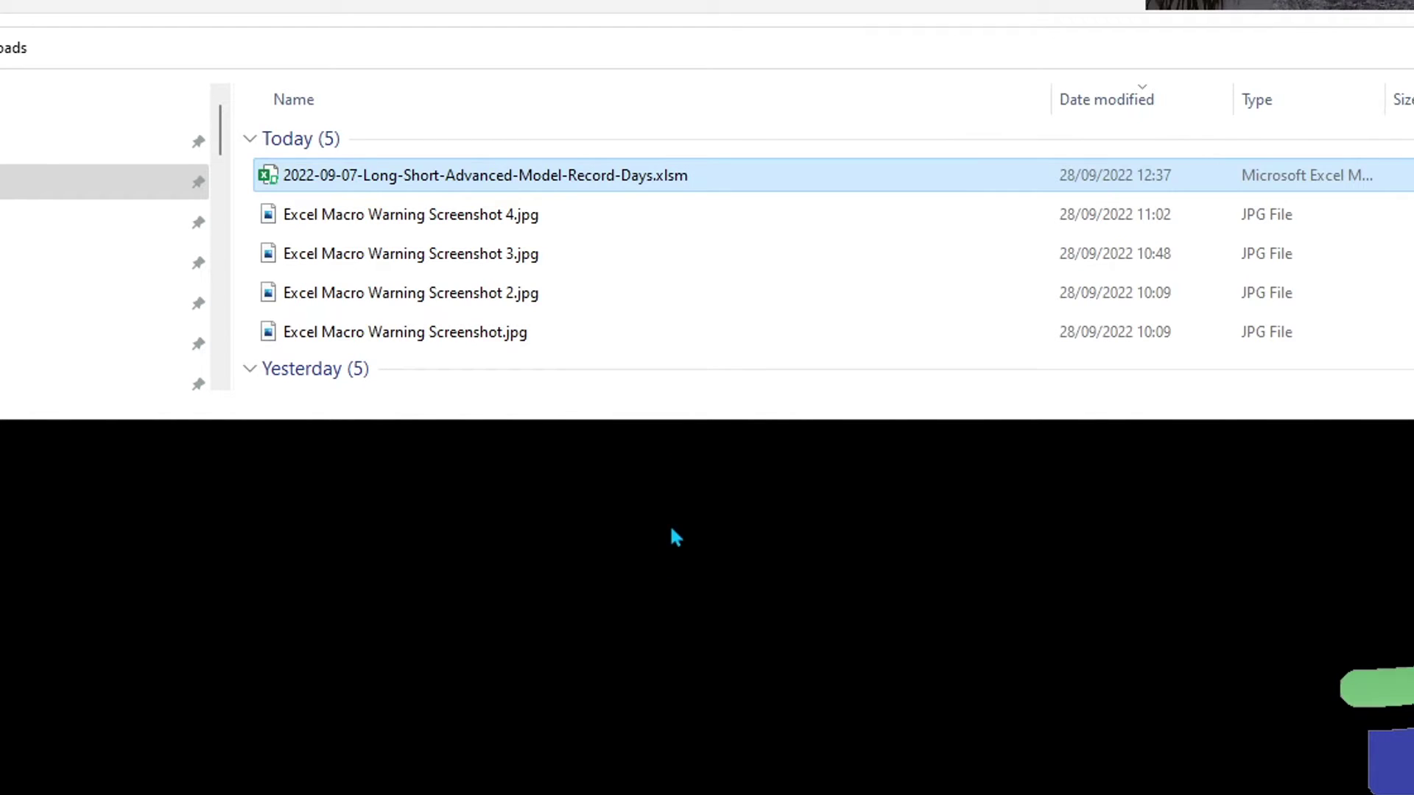
pyautogui.click(683, 381)
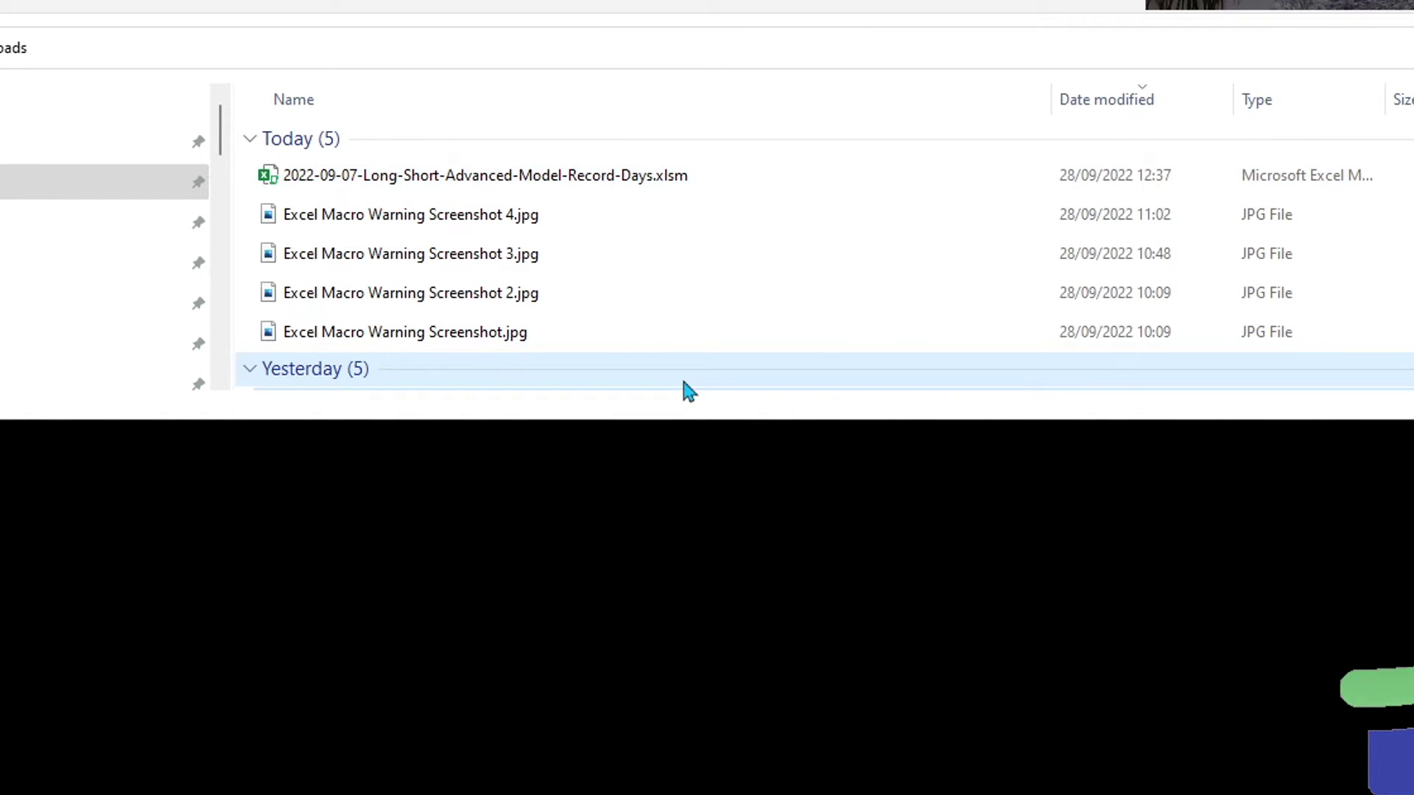
pyautogui.click(682, 343)
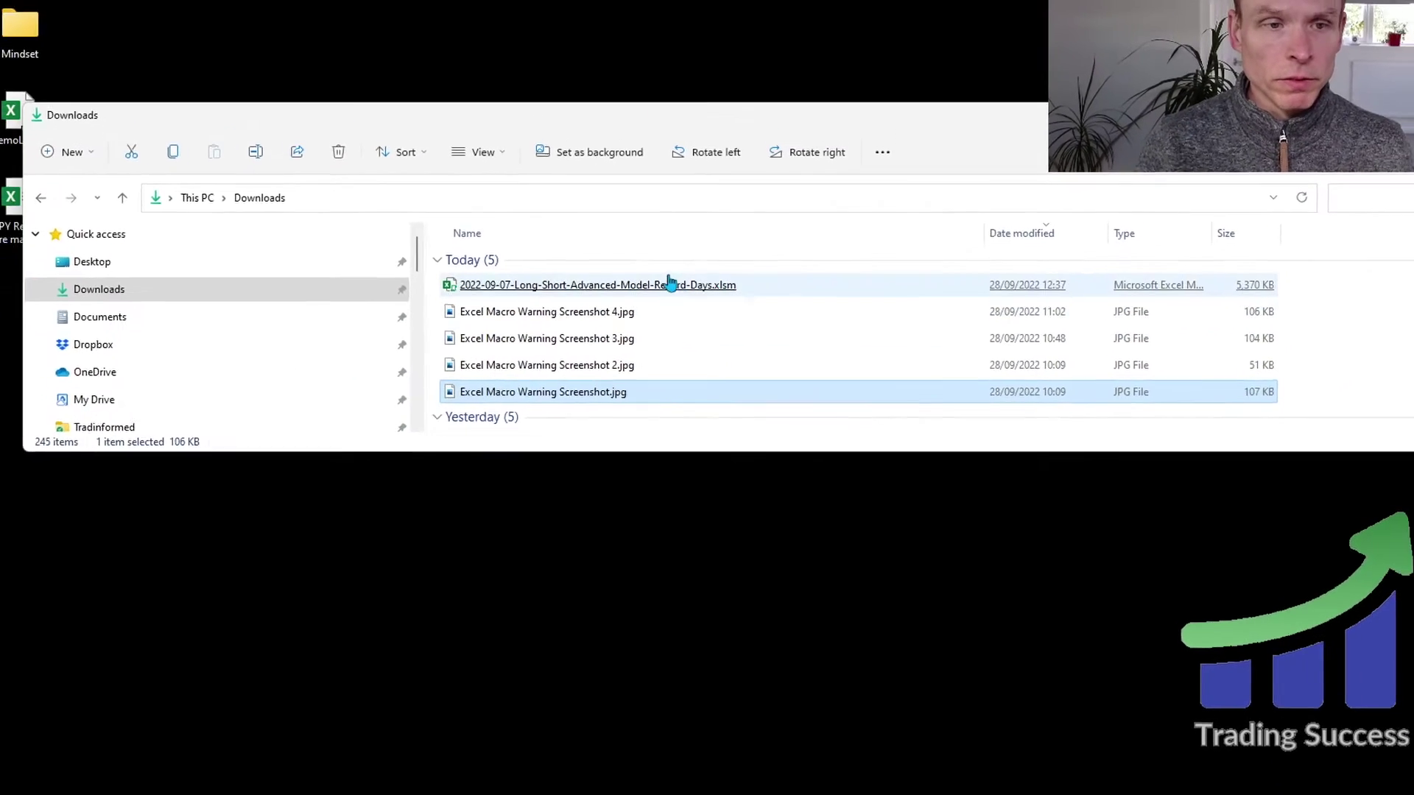
pyautogui.click(648, 285)
# Open the unblocked xlsm in Excel and enable its content on the security warning bar
pyautogui.rightClick(648, 285)
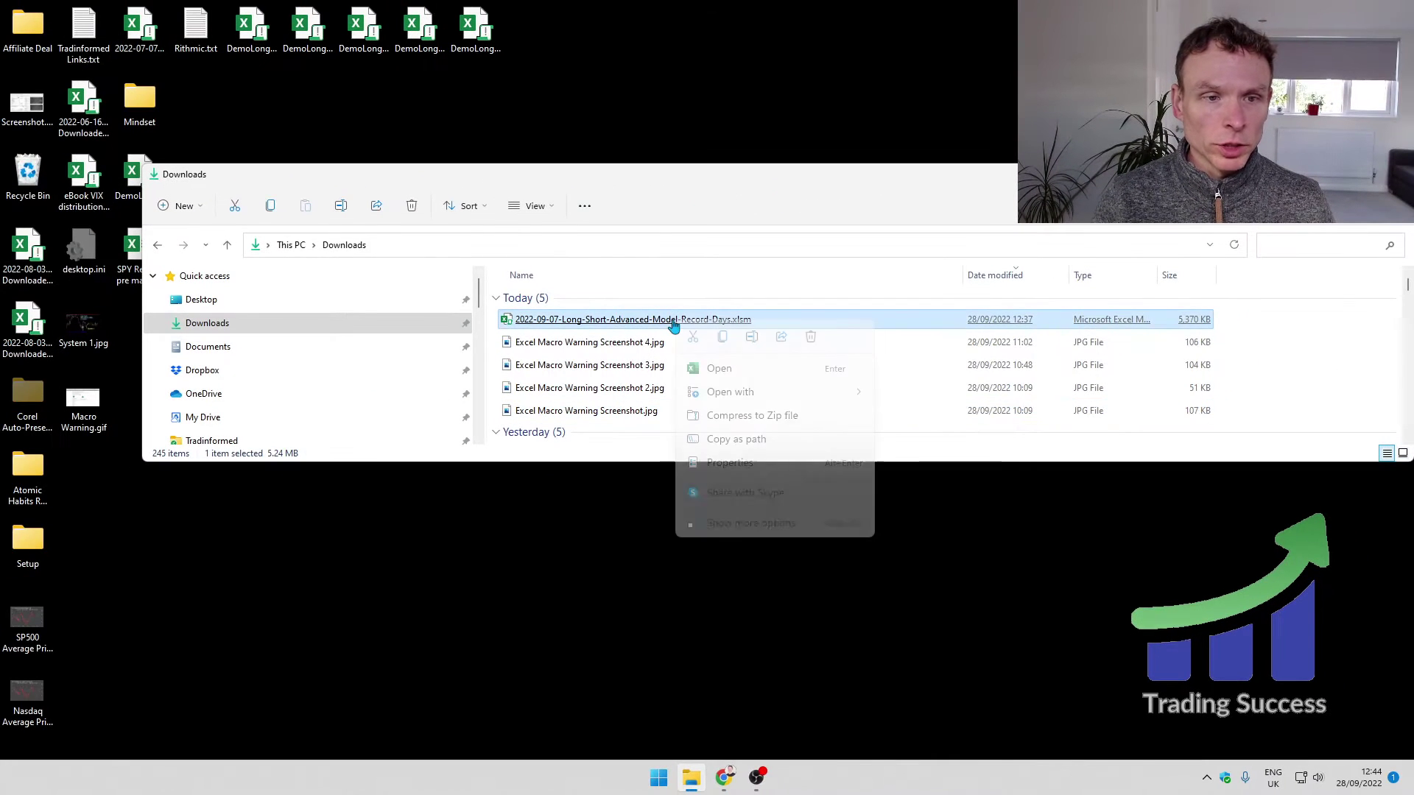
pyautogui.click(693, 368)
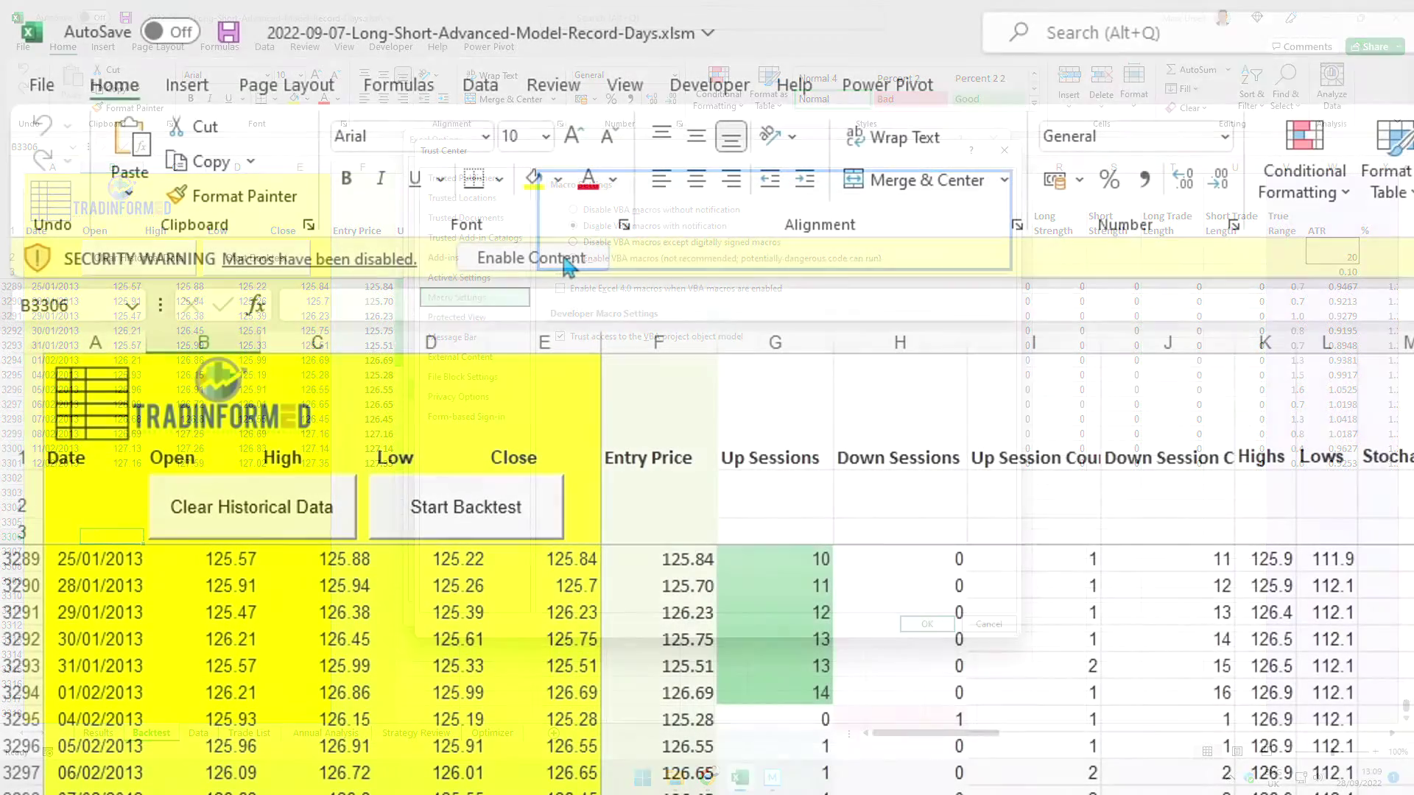
pyautogui.click(565, 259)
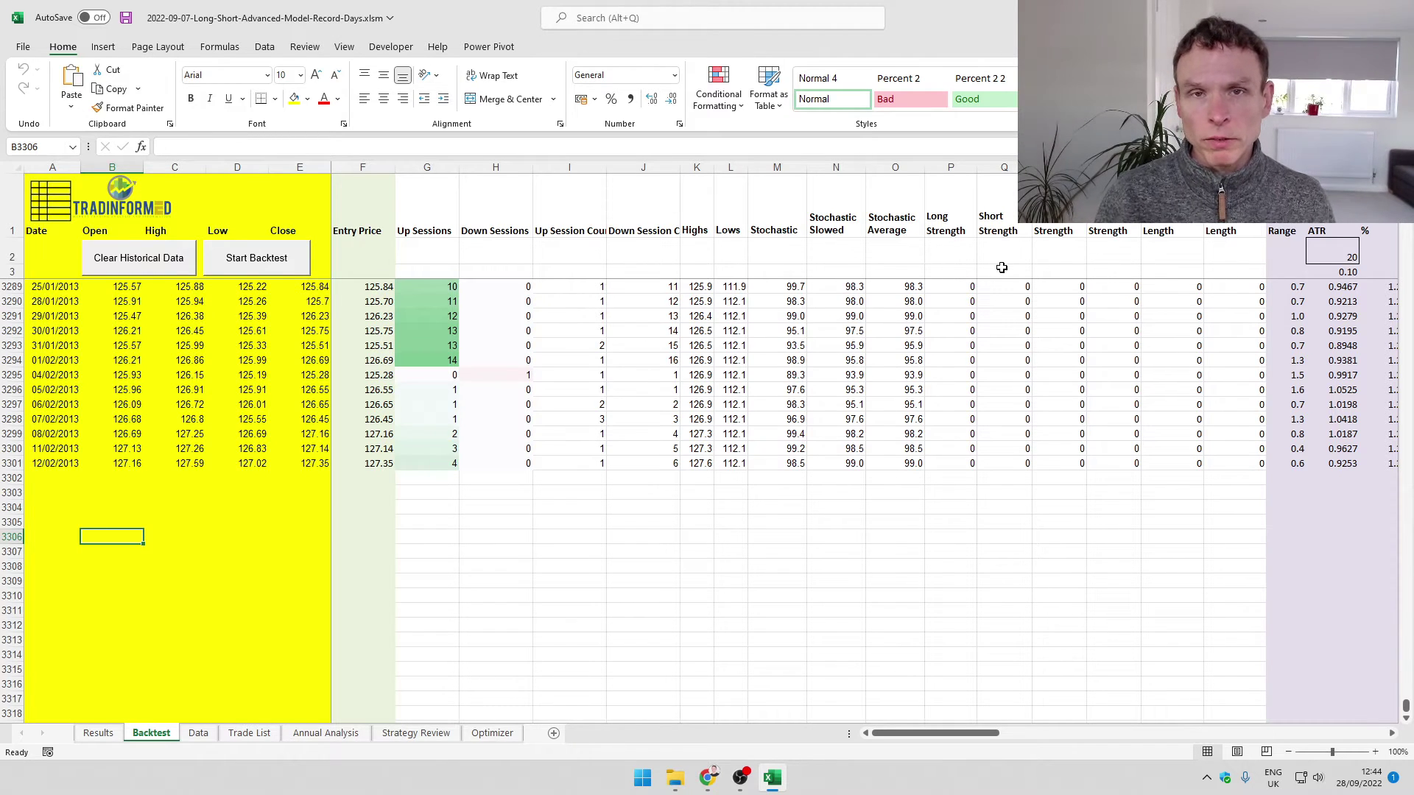
# Minimize Excel and launch Internet Properties by searching 'internet properties' from Start
pyautogui.click(1314, 11)
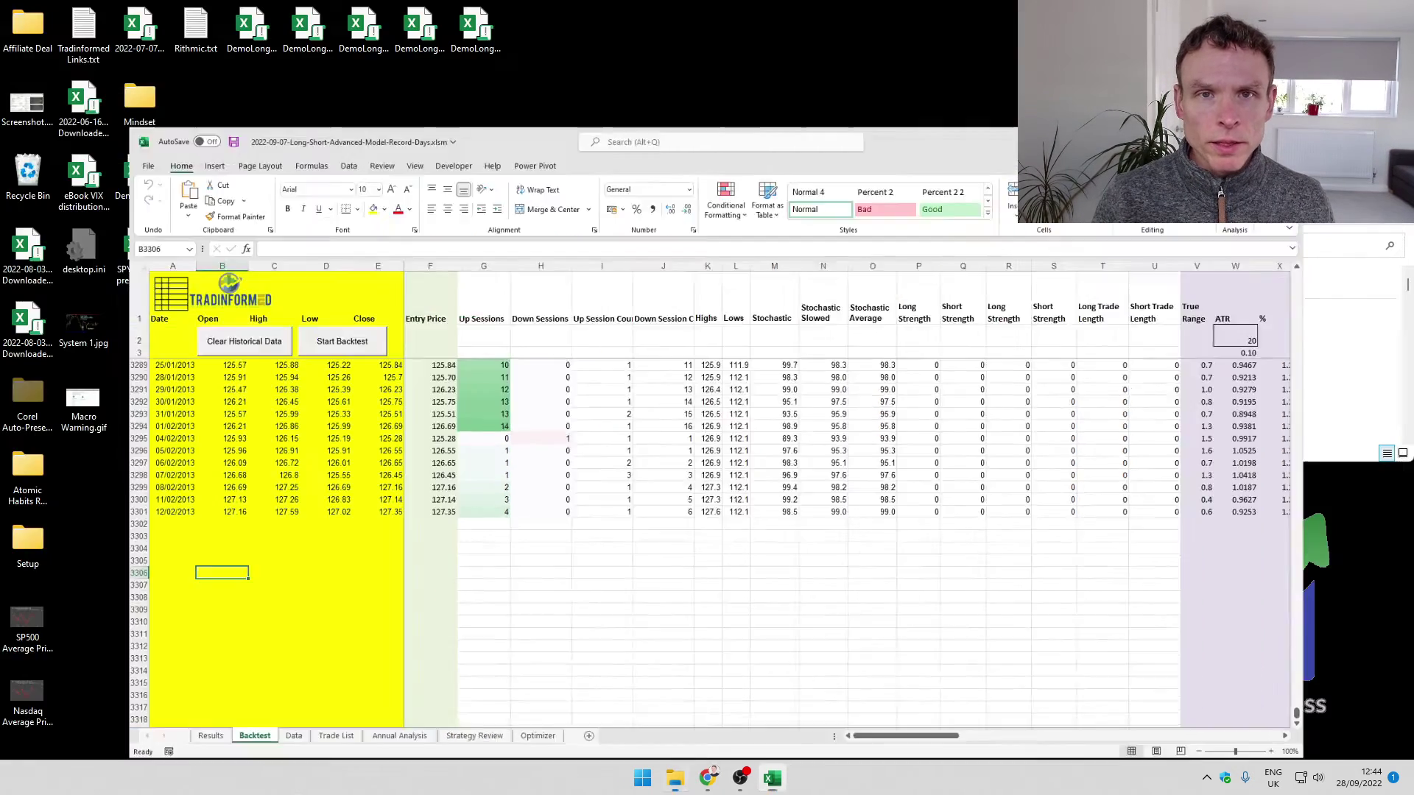
pyautogui.click(643, 778)
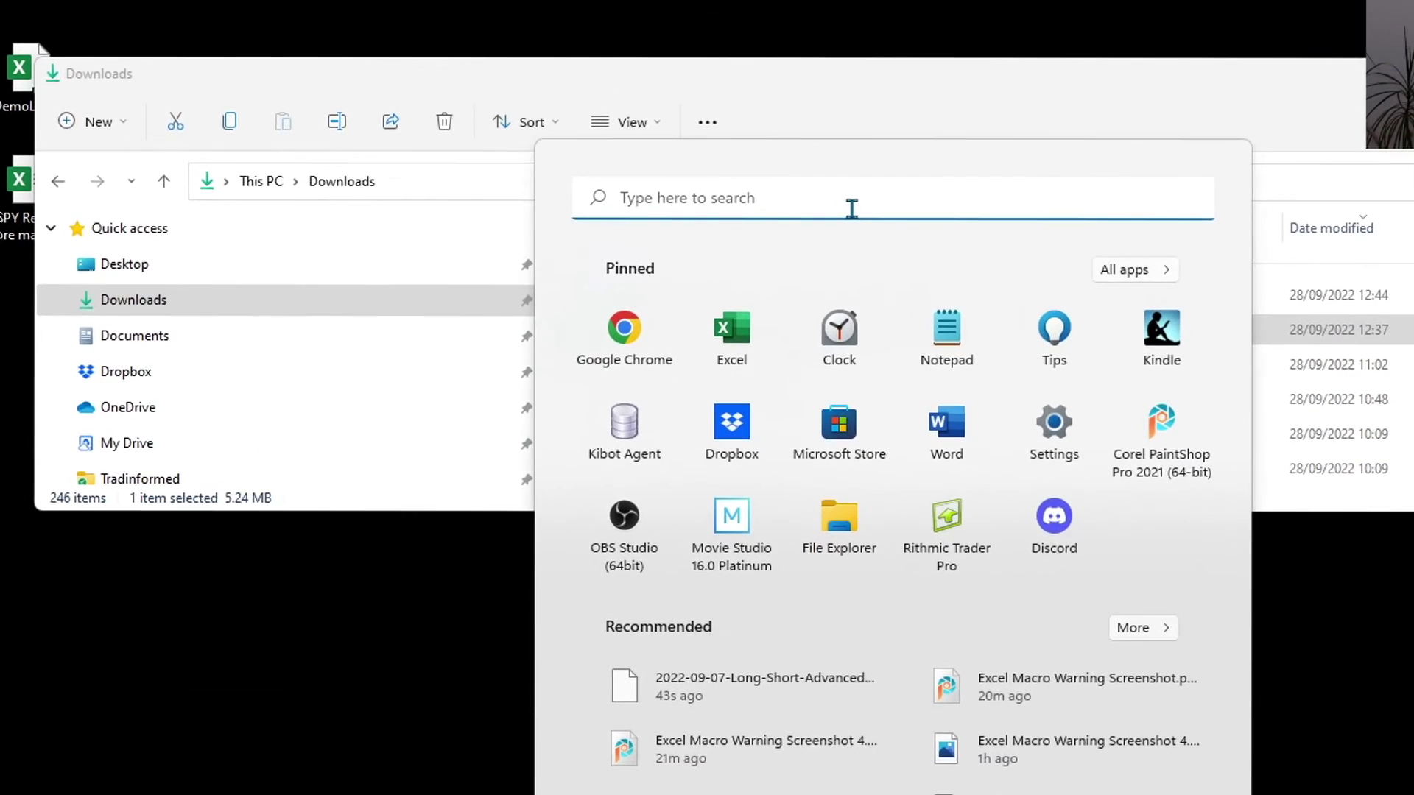
pyautogui.click(852, 208)
pyautogui.write('internet')
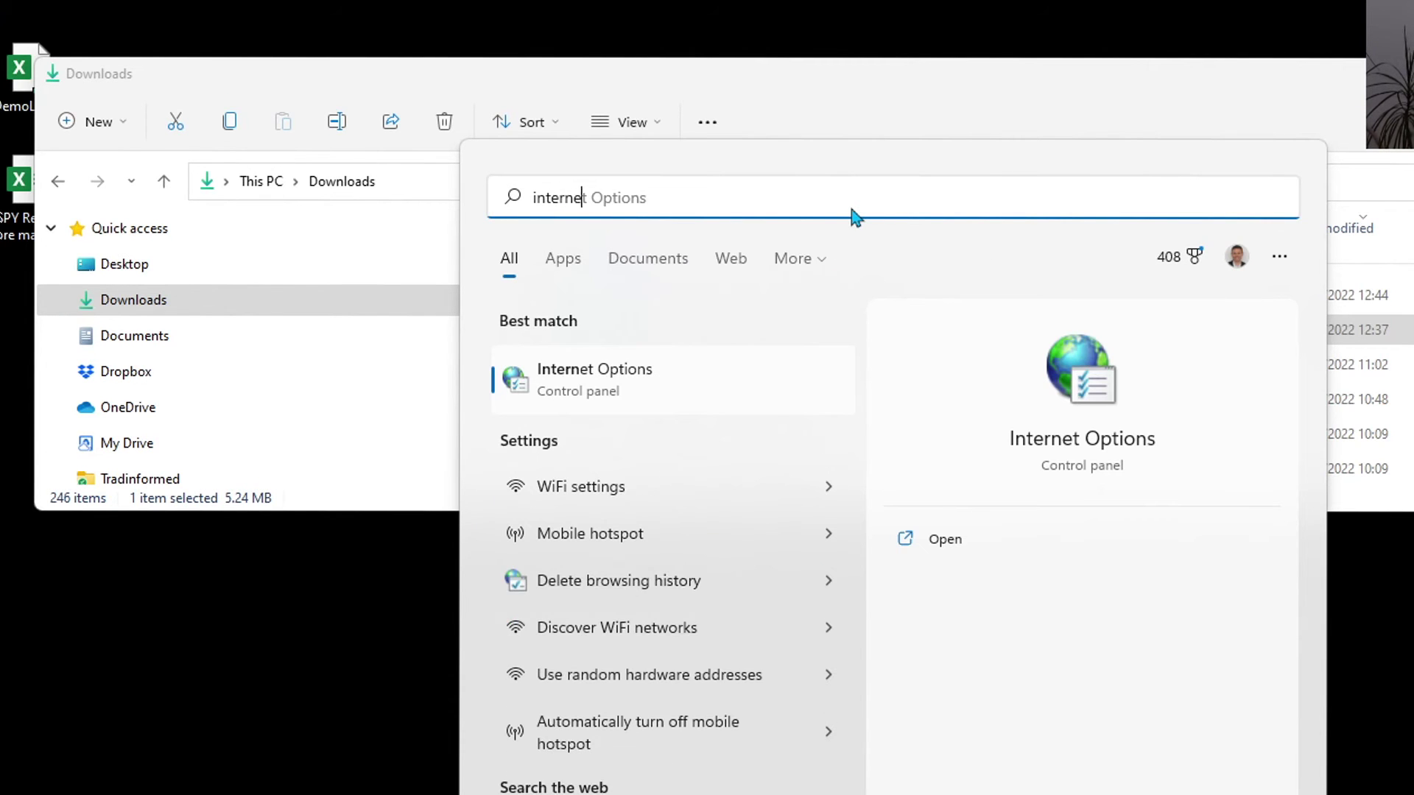
pyautogui.write(' properties')
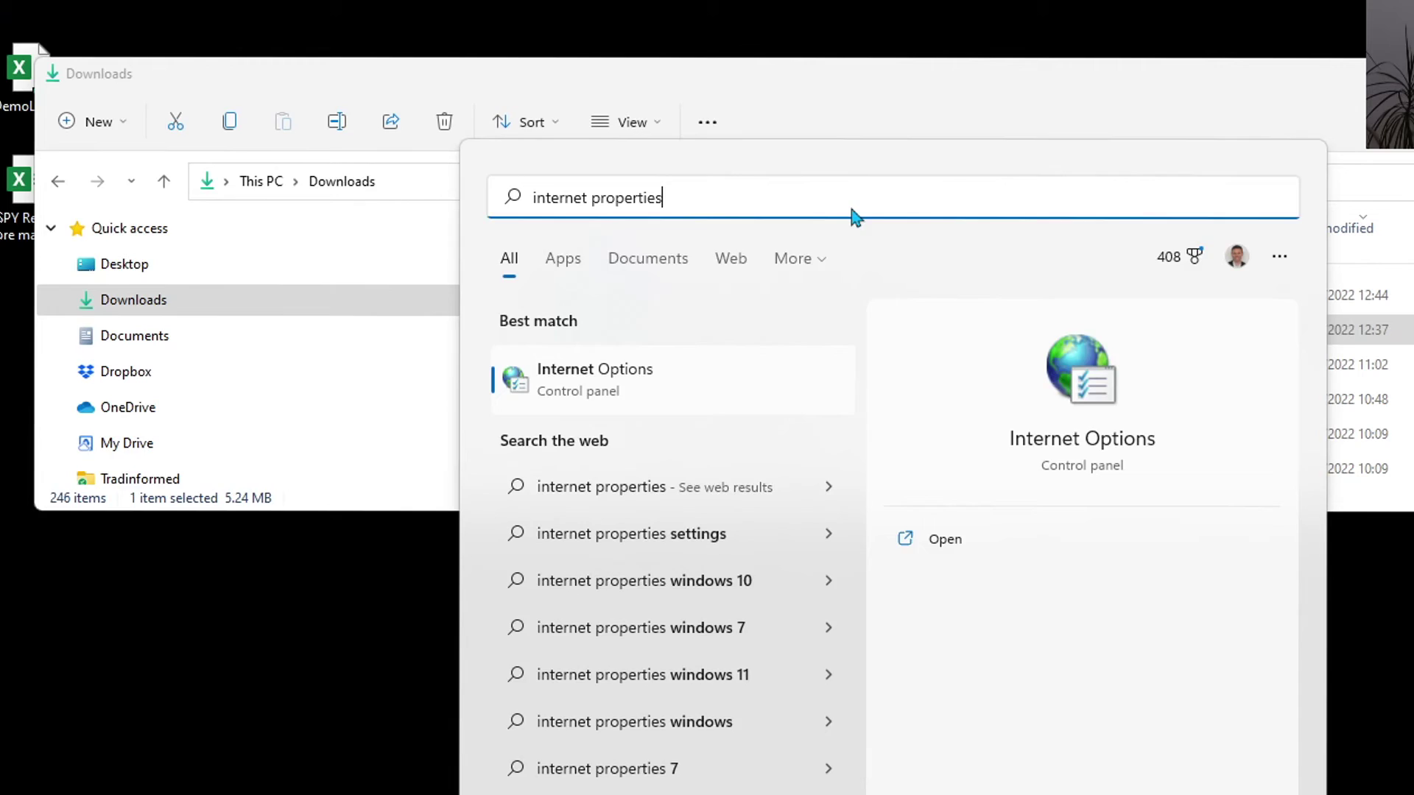
pyautogui.press('Return')
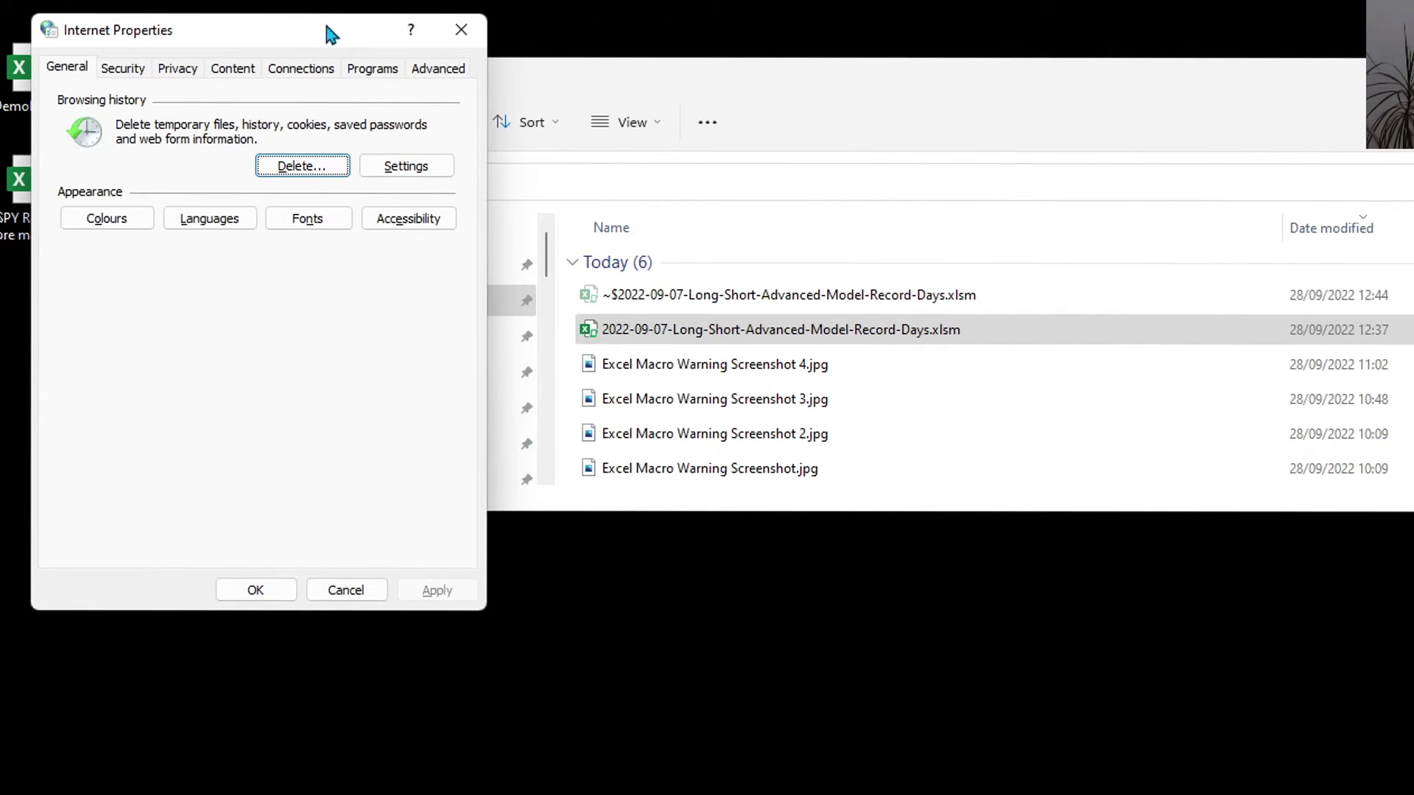
pyautogui.moveTo(328, 35); pyautogui.dragTo(1093, 114)
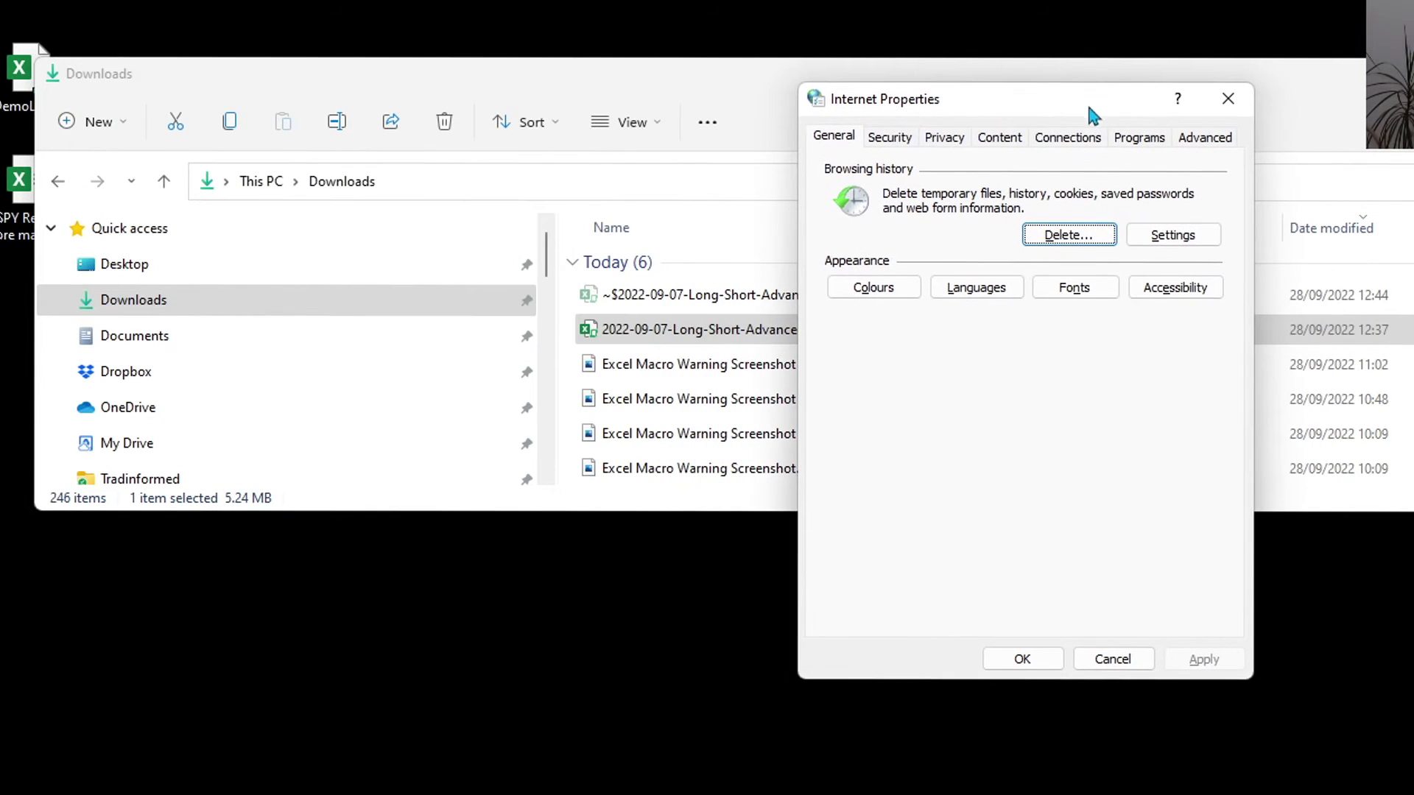
pyautogui.click(886, 140)
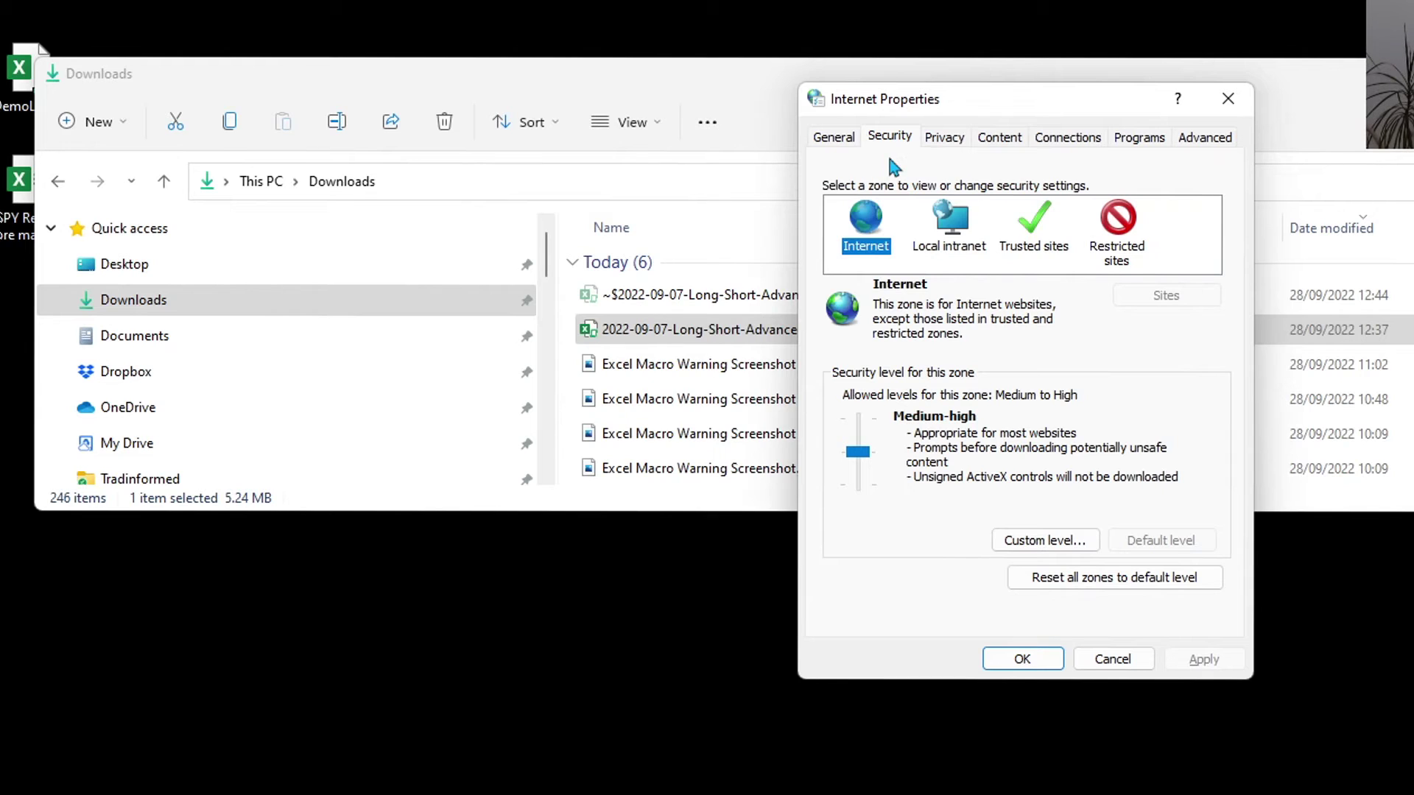
pyautogui.click(1028, 228)
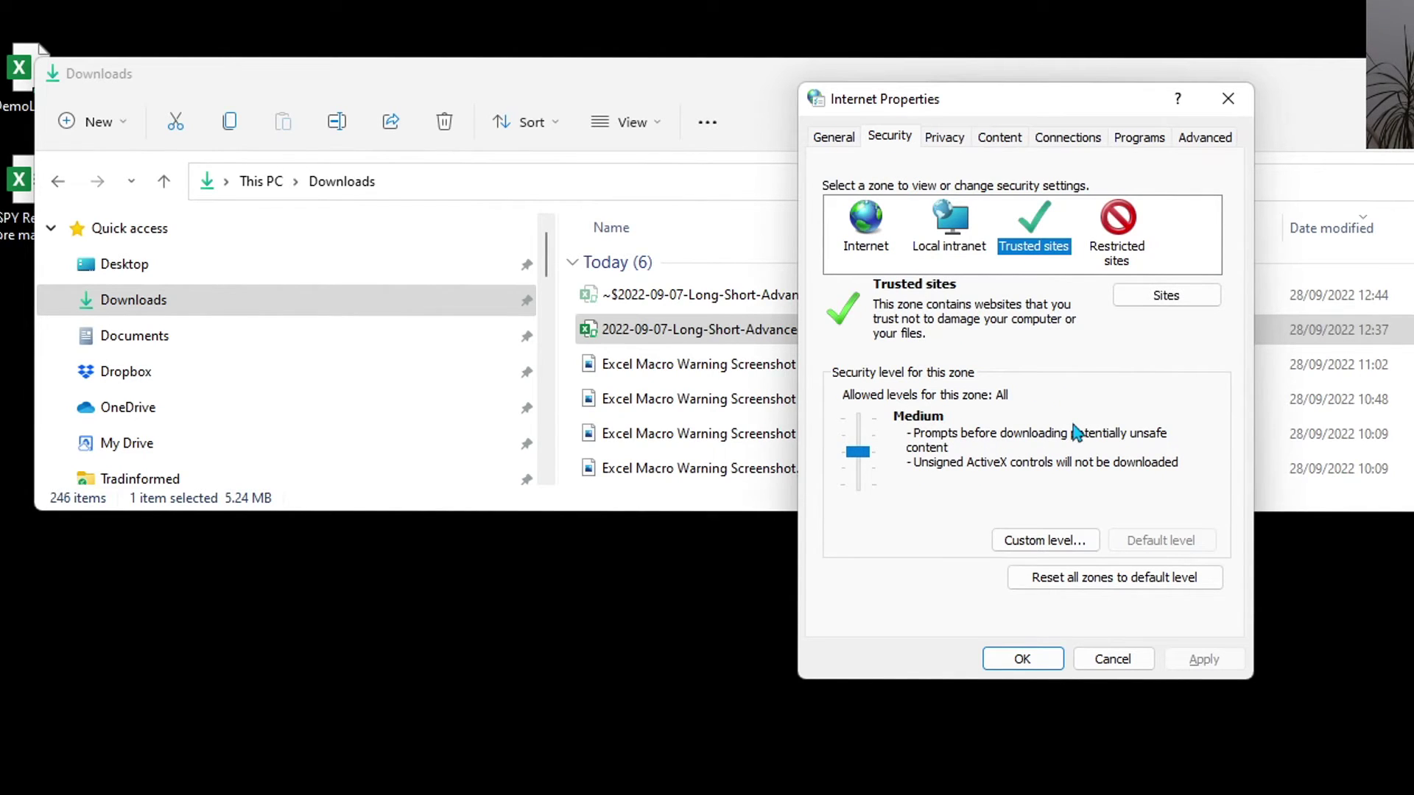
pyautogui.click(1184, 299)
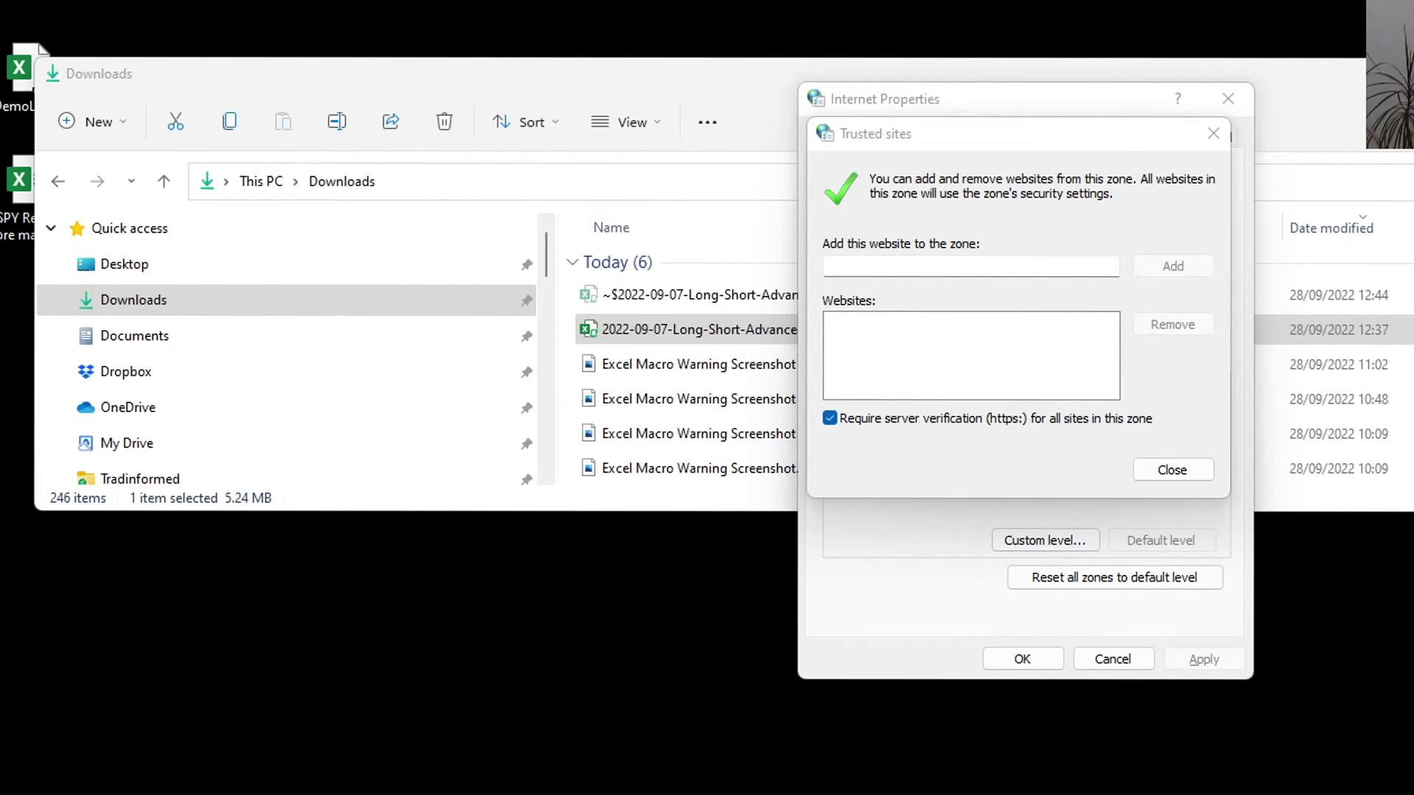
pyautogui.click(948, 269)
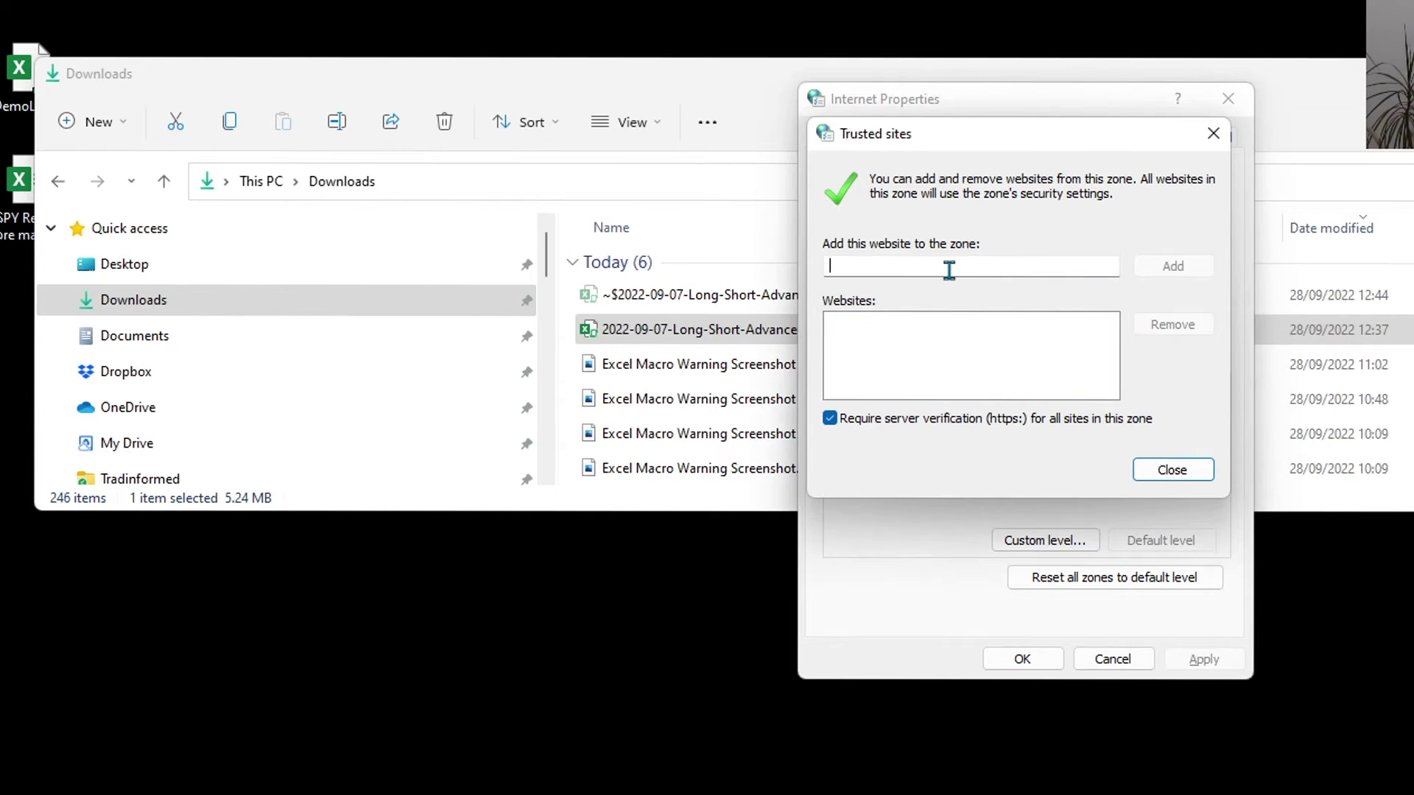
pyautogui.write('https://www.tradinformed.com/')
pyautogui.click(1060, 214)
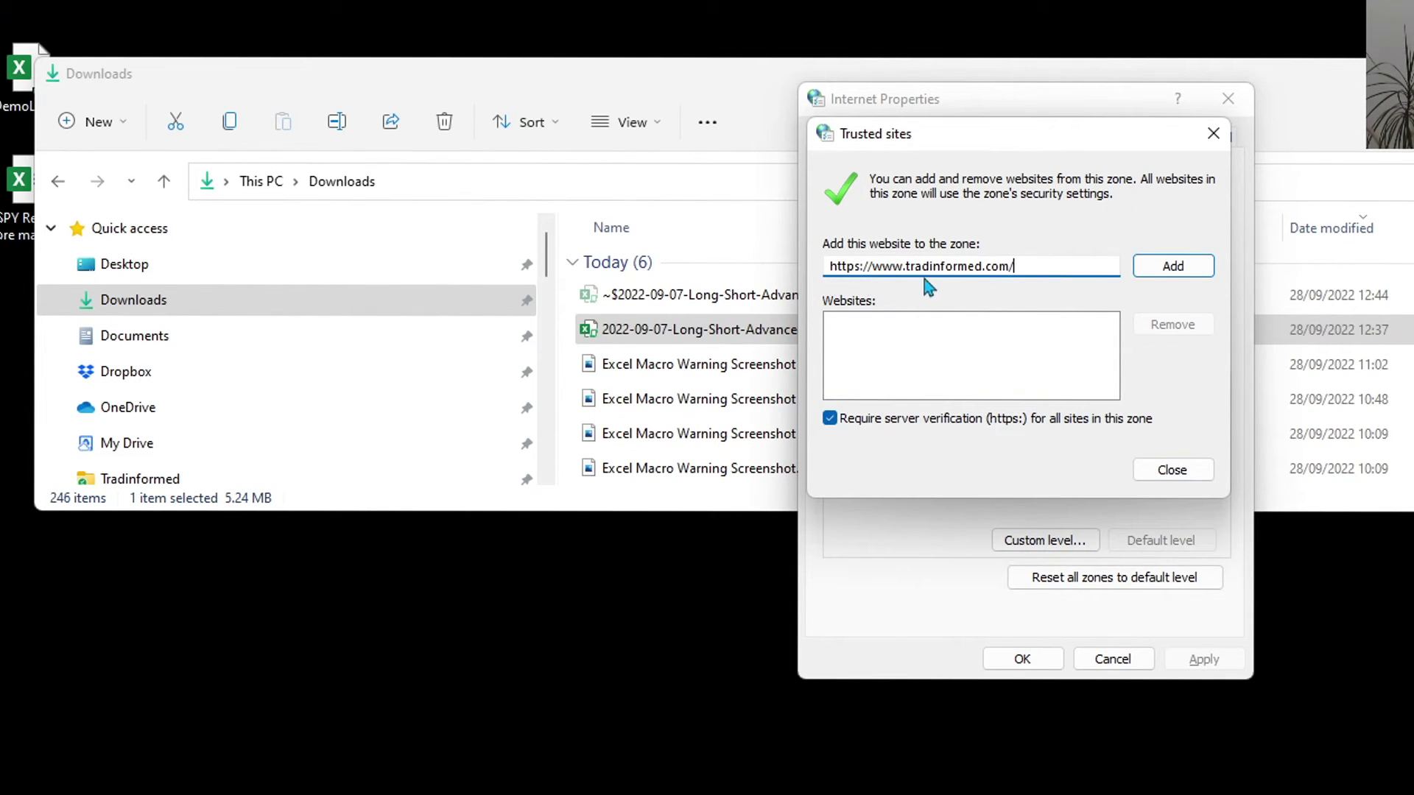
pyautogui.click(1155, 270)
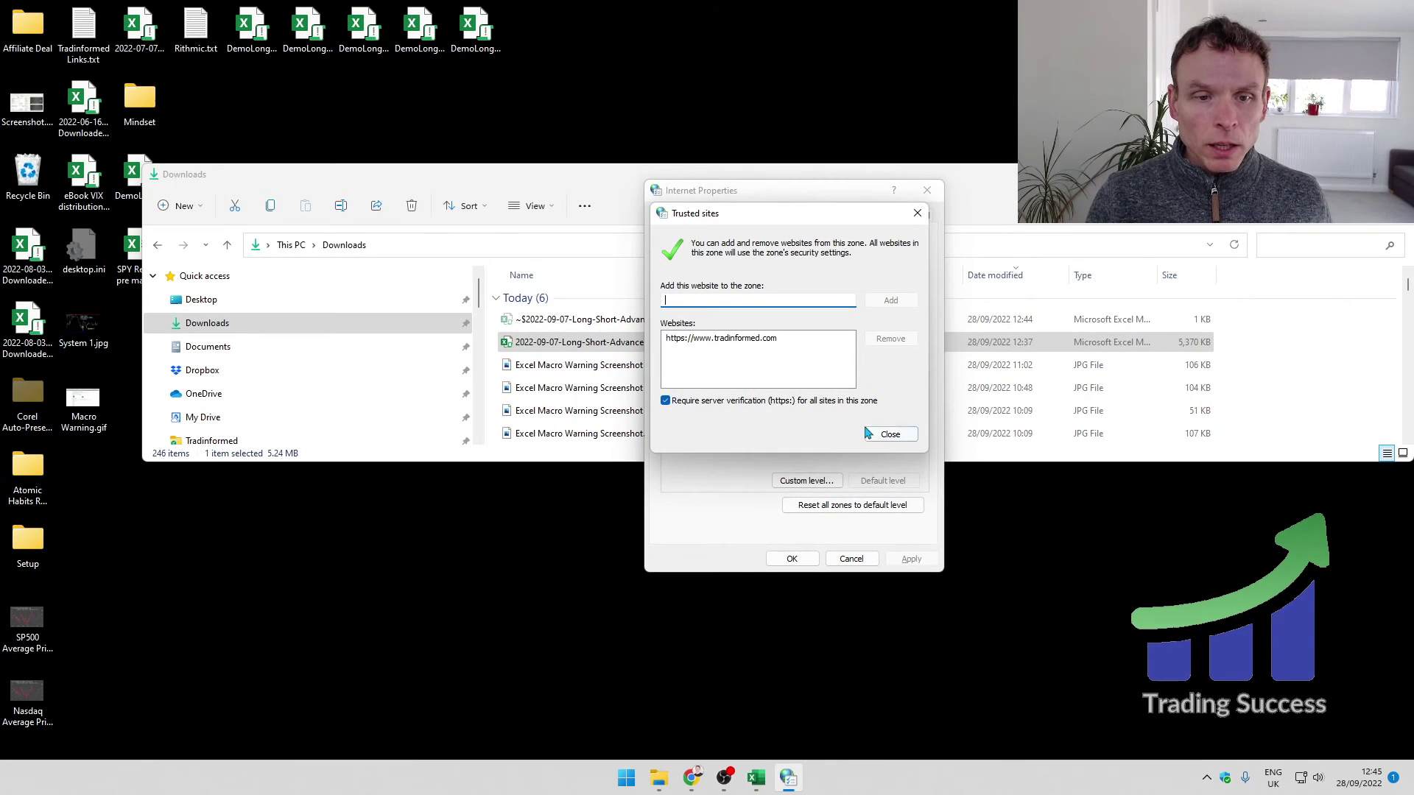
pyautogui.click(888, 434)
pyautogui.click(792, 559)
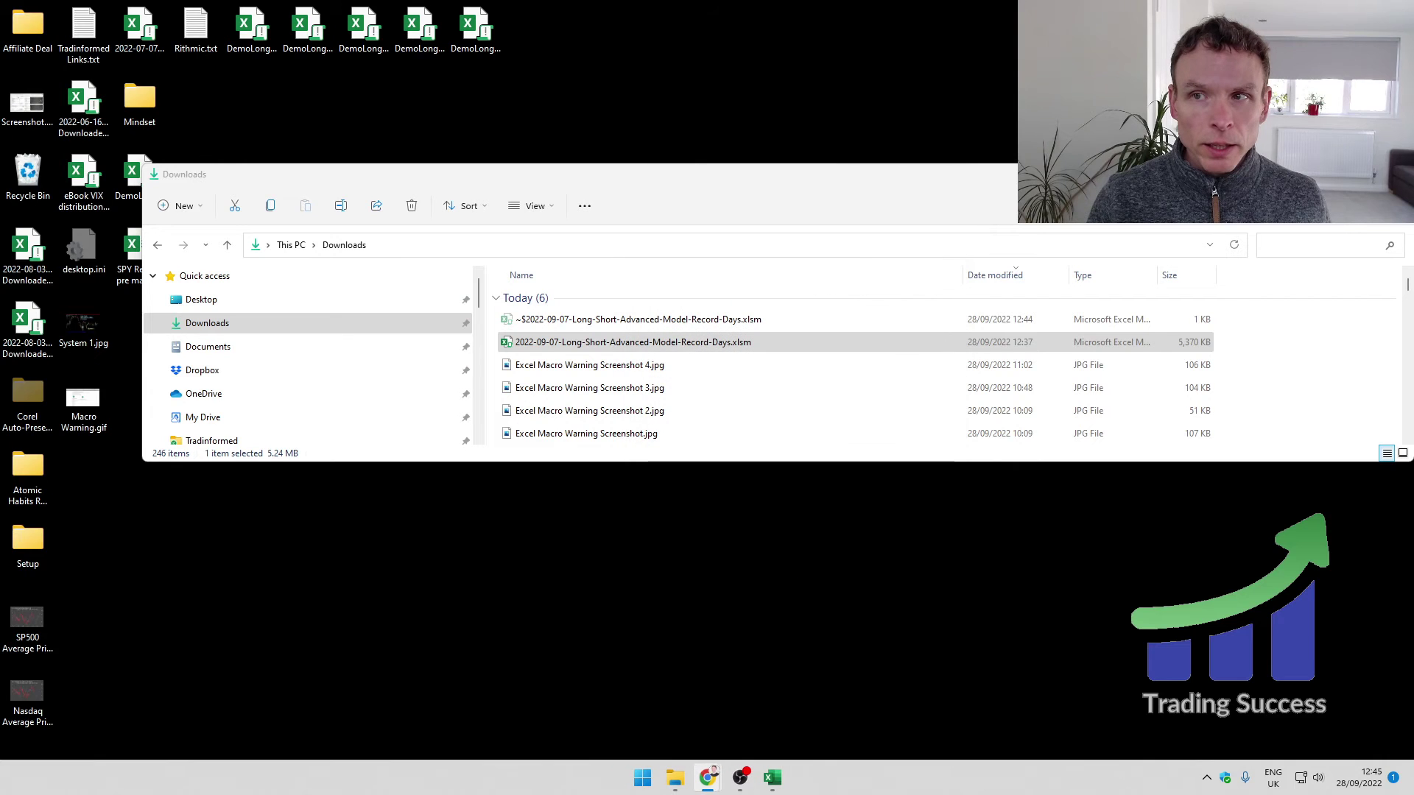
# Switch to Chrome and download the Record Sessions model xlsm from the members page
pyautogui.hotkey('alt', 'Tab')
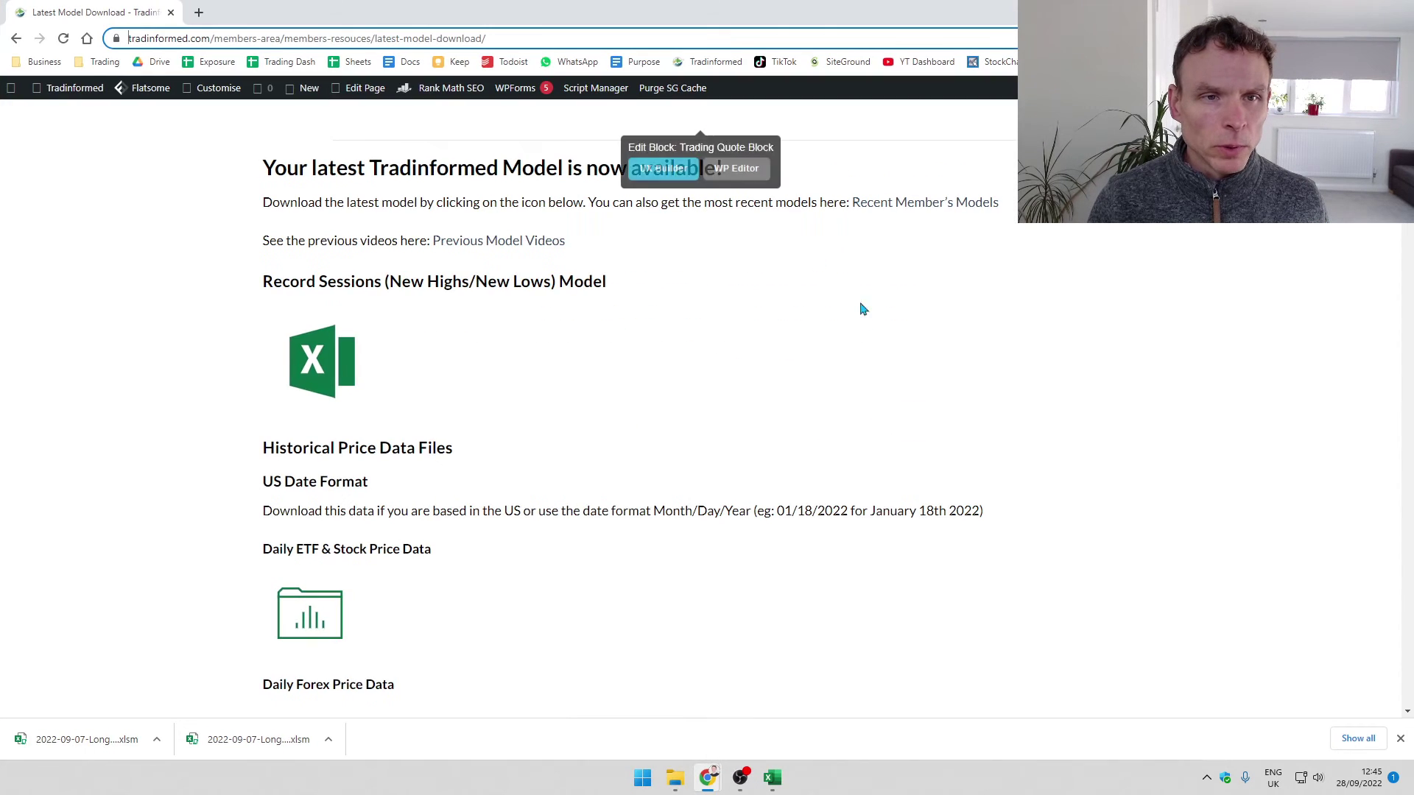
pyautogui.scroll(5, 858, 346)
pyautogui.scroll(-1, 956, 450)
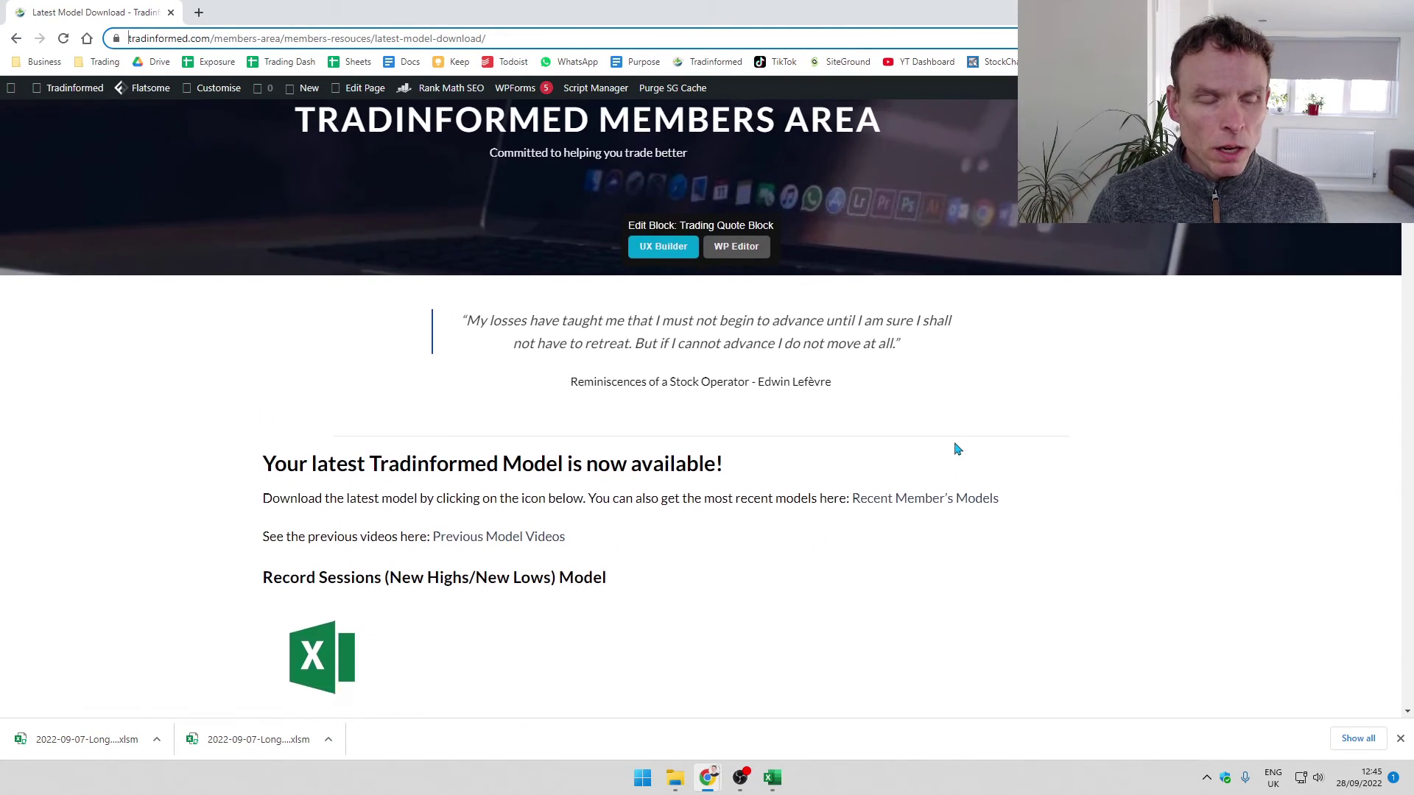
pyautogui.scroll(-2, 956, 449)
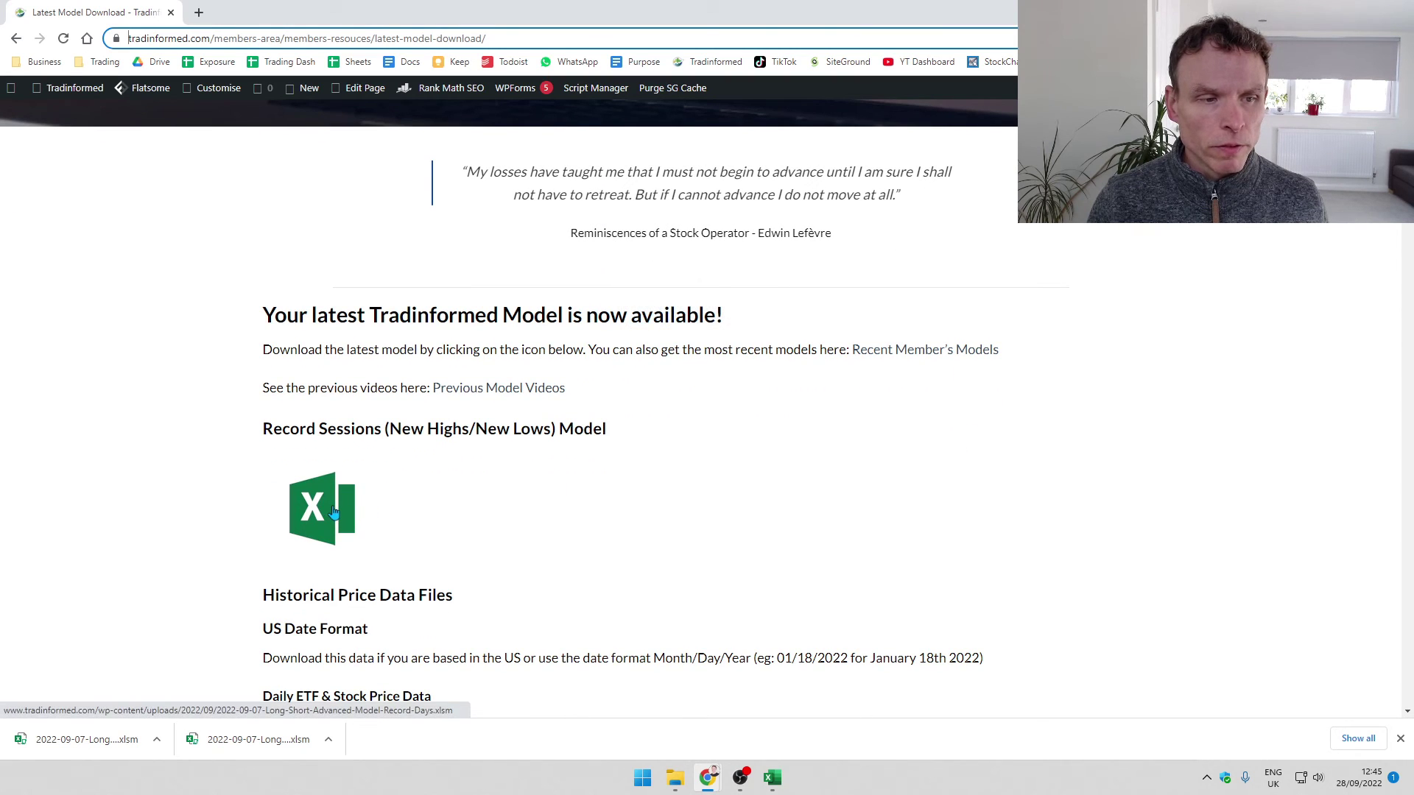
pyautogui.click(333, 511)
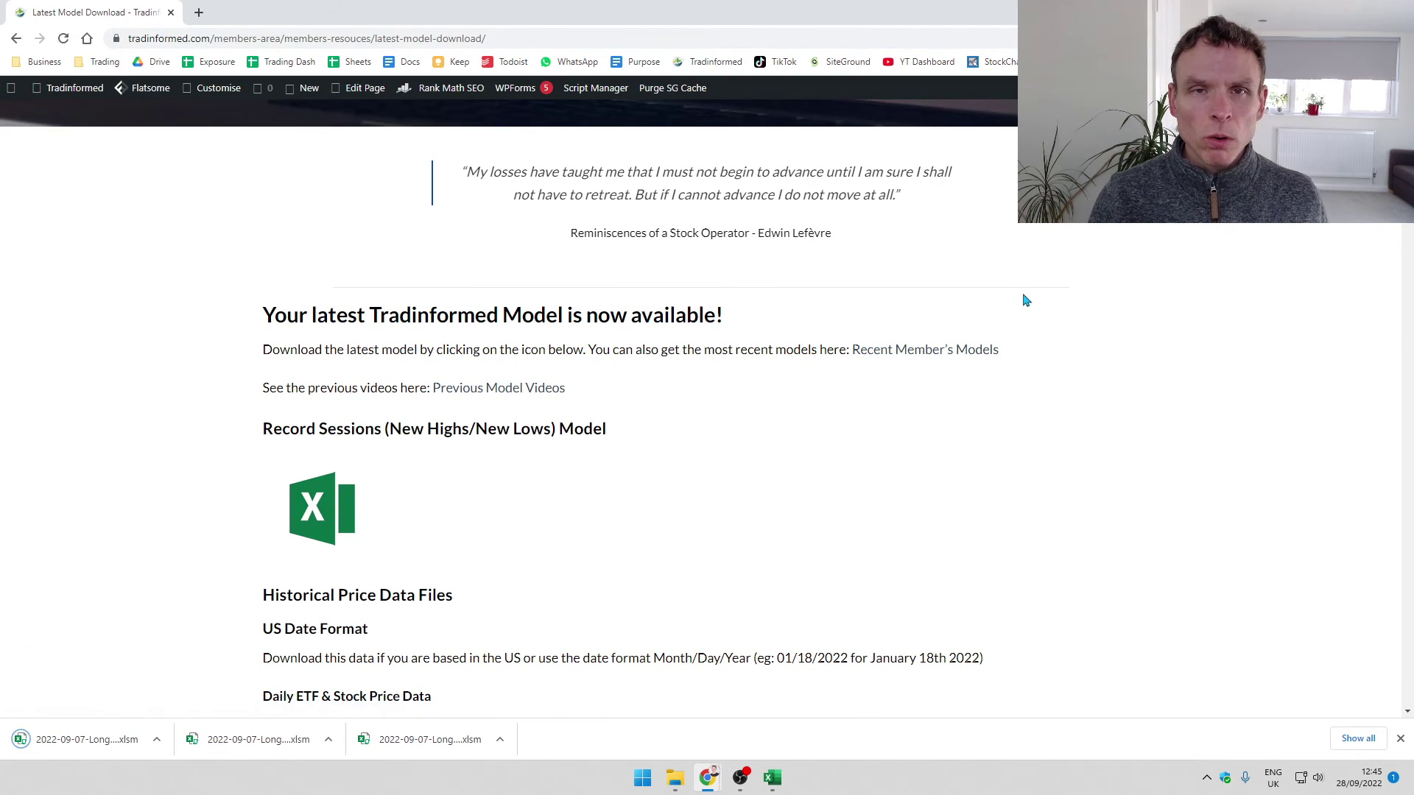